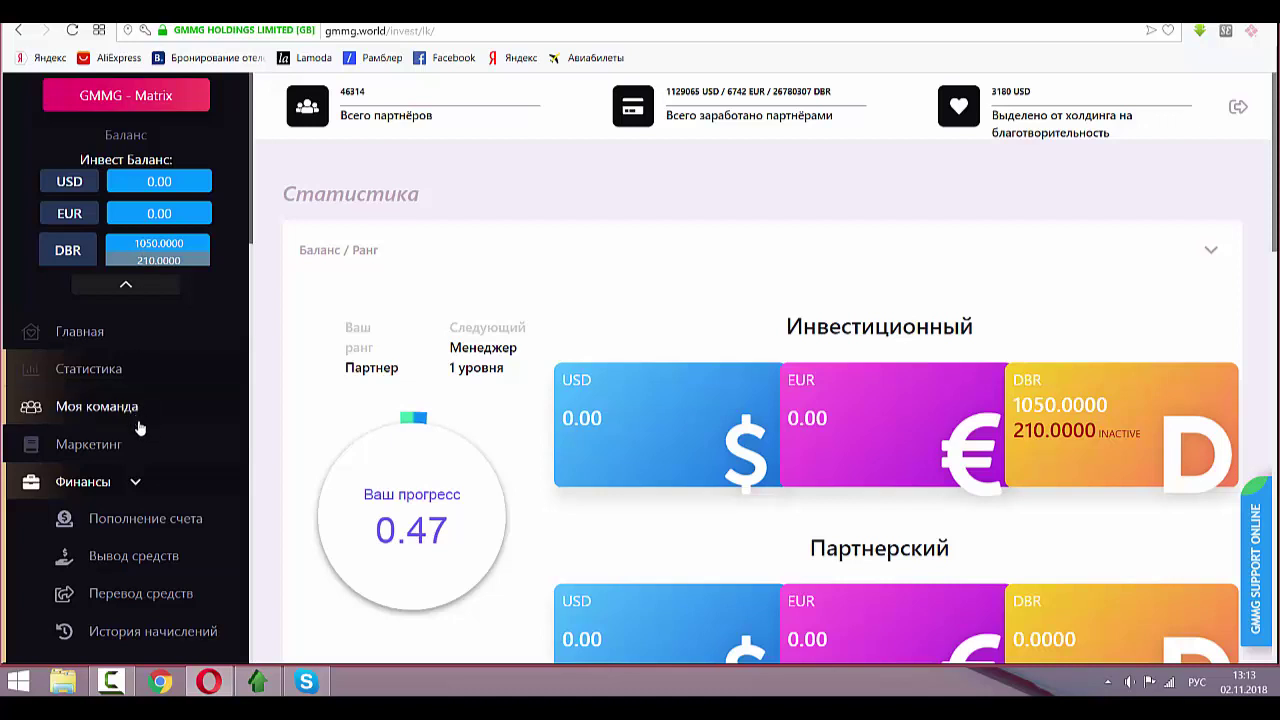
Open the funds transfer form, choose the Инвестиционный balance as the source and enter an amount of 1050.
{"action": "left_click", "coordinate": [143, 596]}
{"action": "left_click", "coordinate": [560, 383]}
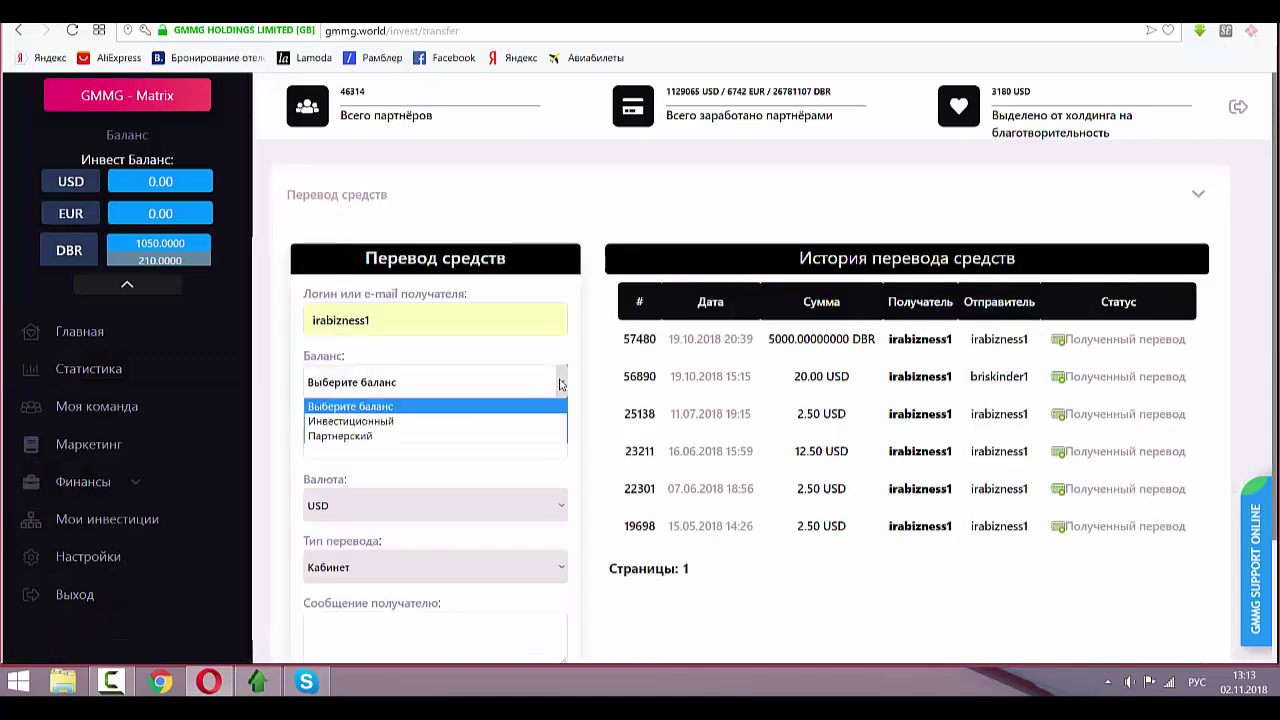
{"action": "left_click", "coordinate": [405, 424]}
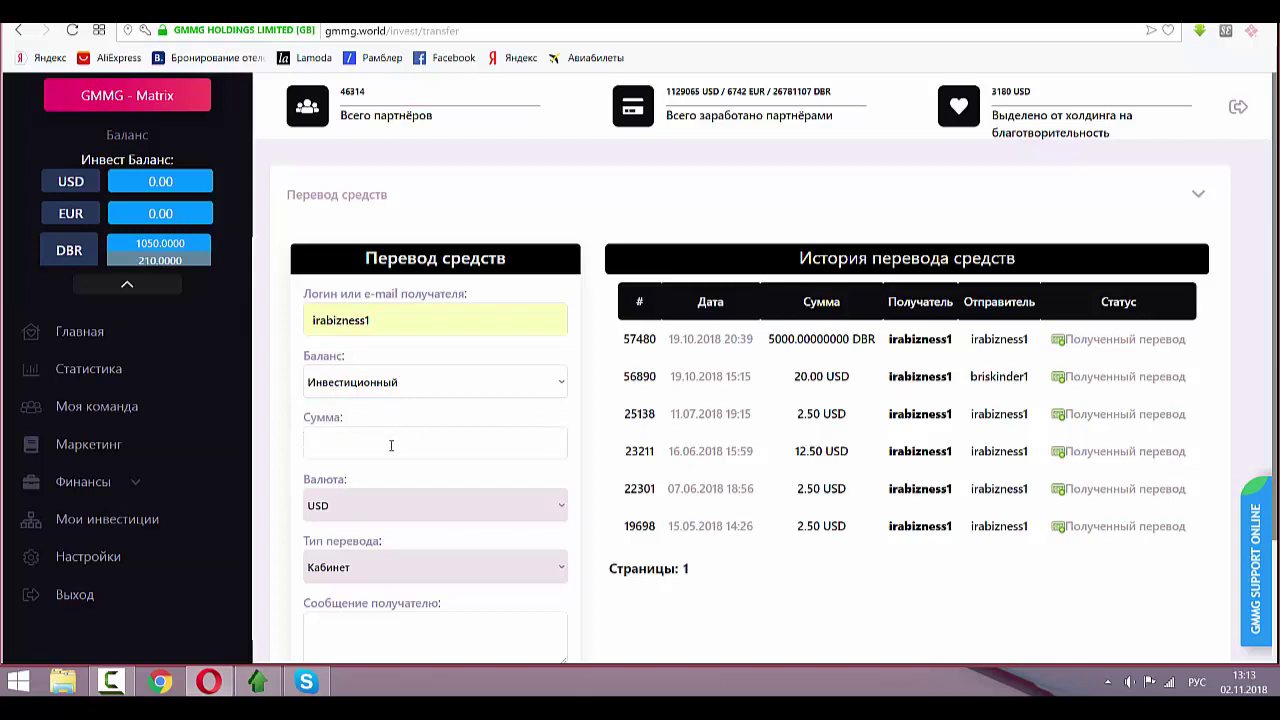
{"action": "left_click", "coordinate": [373, 442]}
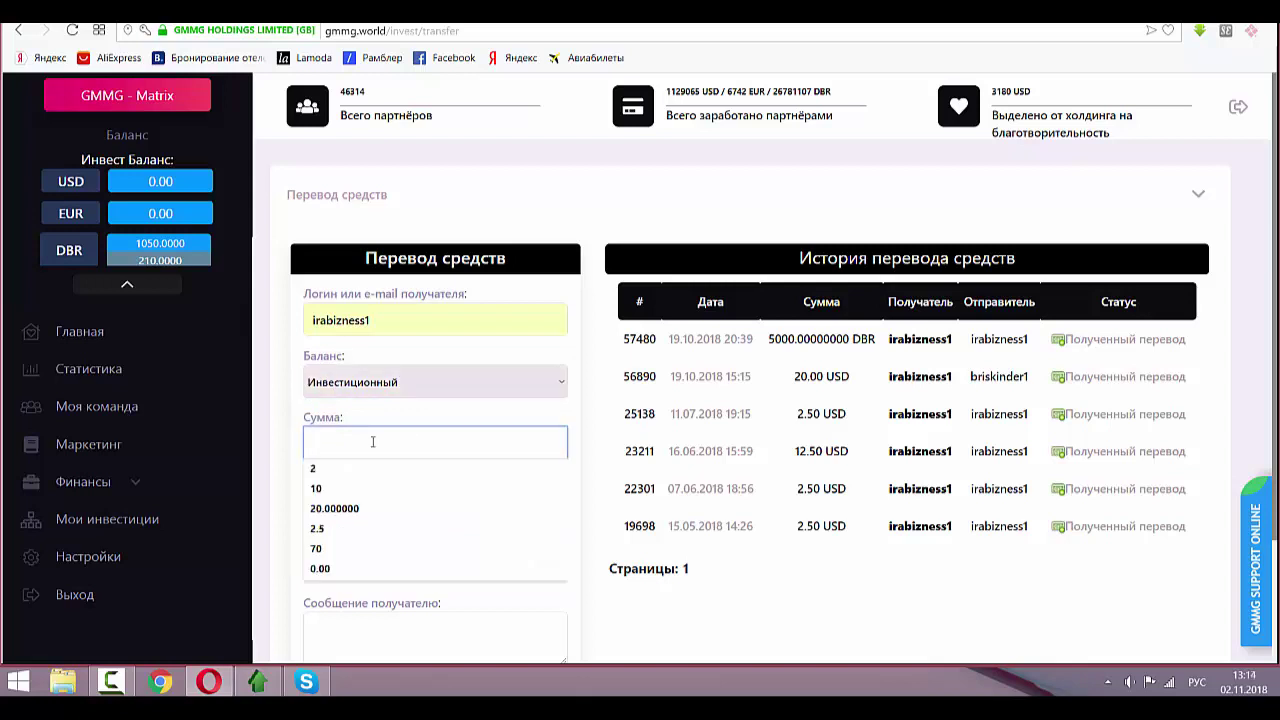
{"action": "type", "text": "1050"}
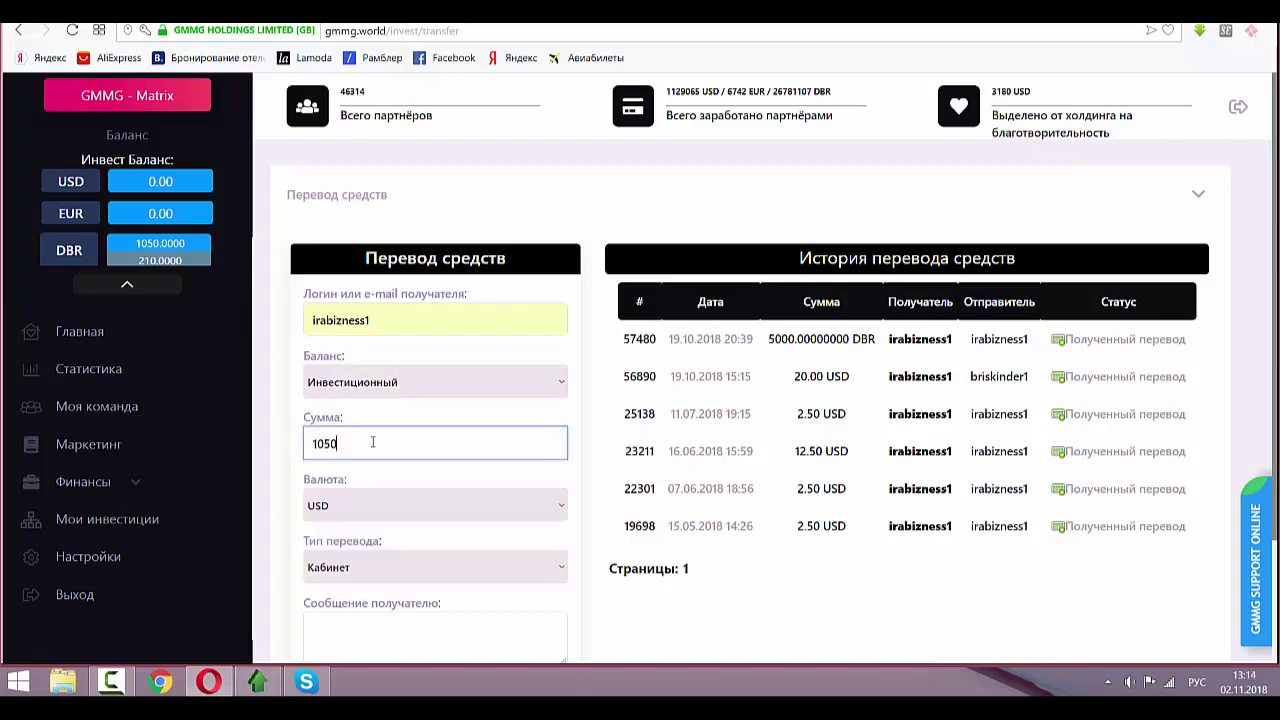
Set the transfer currency to DBR and the transfer type to На биржу.
{"action": "left_click", "coordinate": [558, 506]}
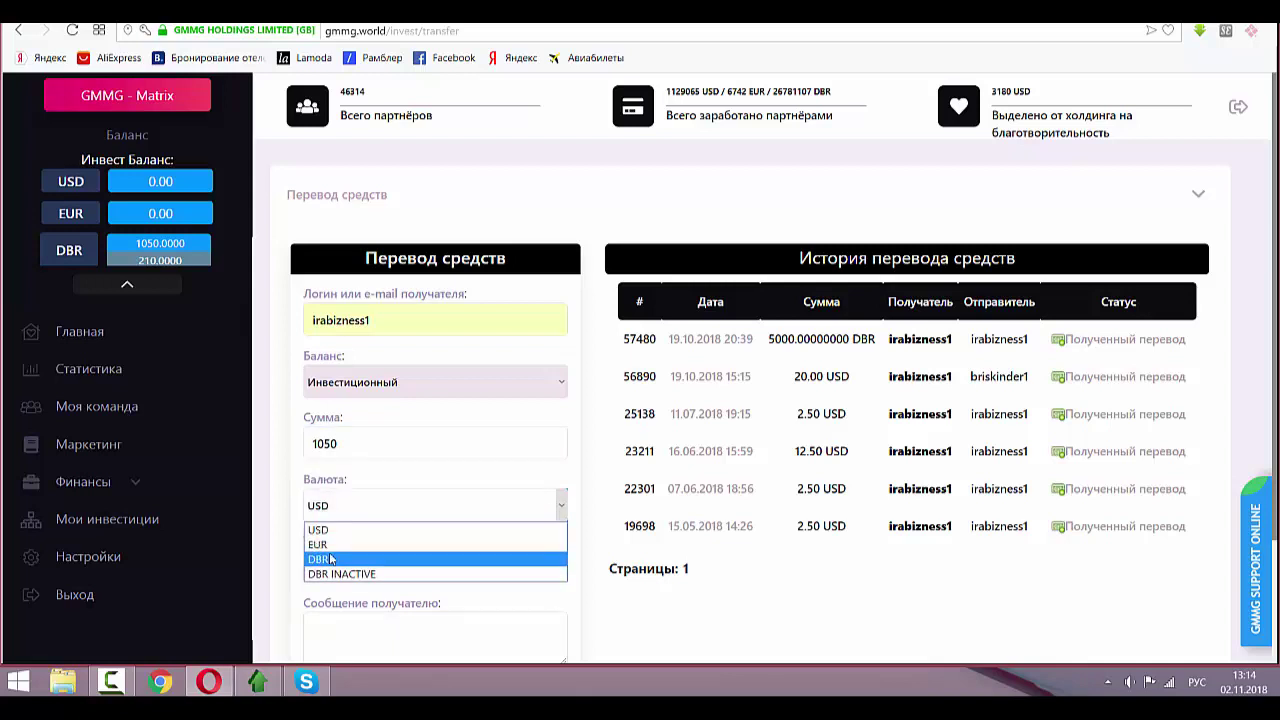
{"action": "left_click", "coordinate": [330, 559]}
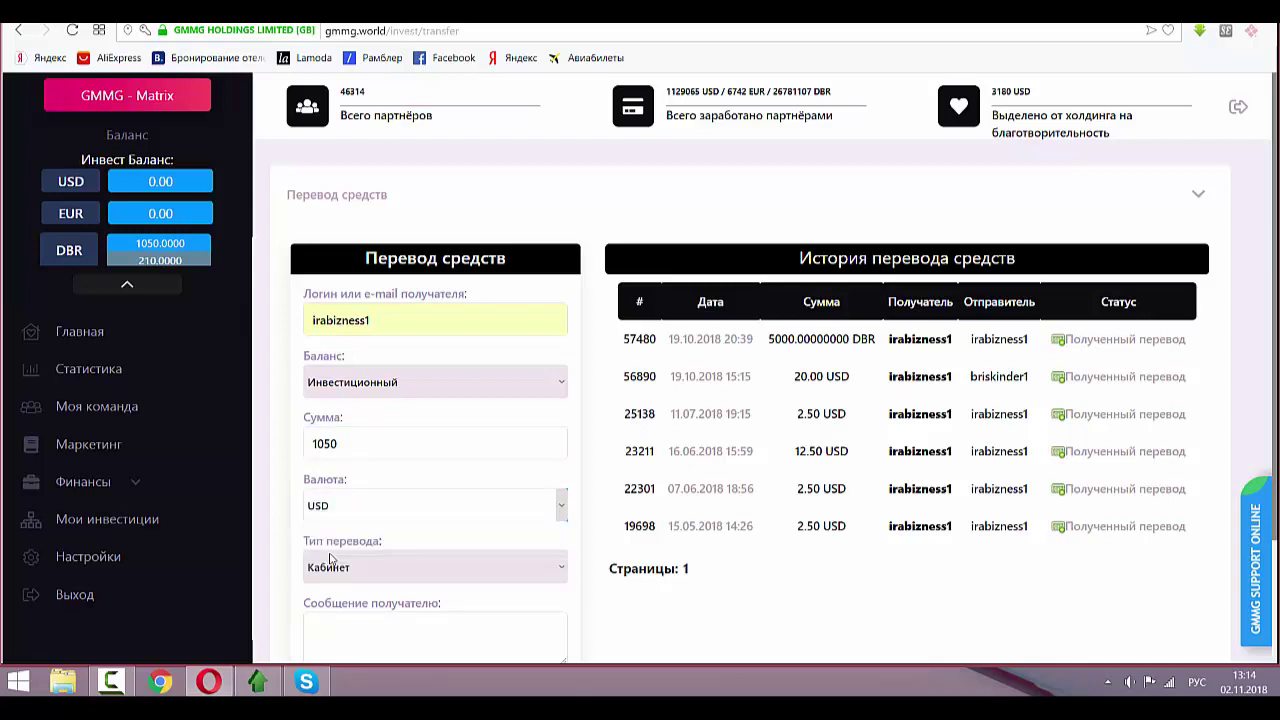
{"action": "left_click", "coordinate": [562, 575]}
{"action": "left_click", "coordinate": [348, 609]}
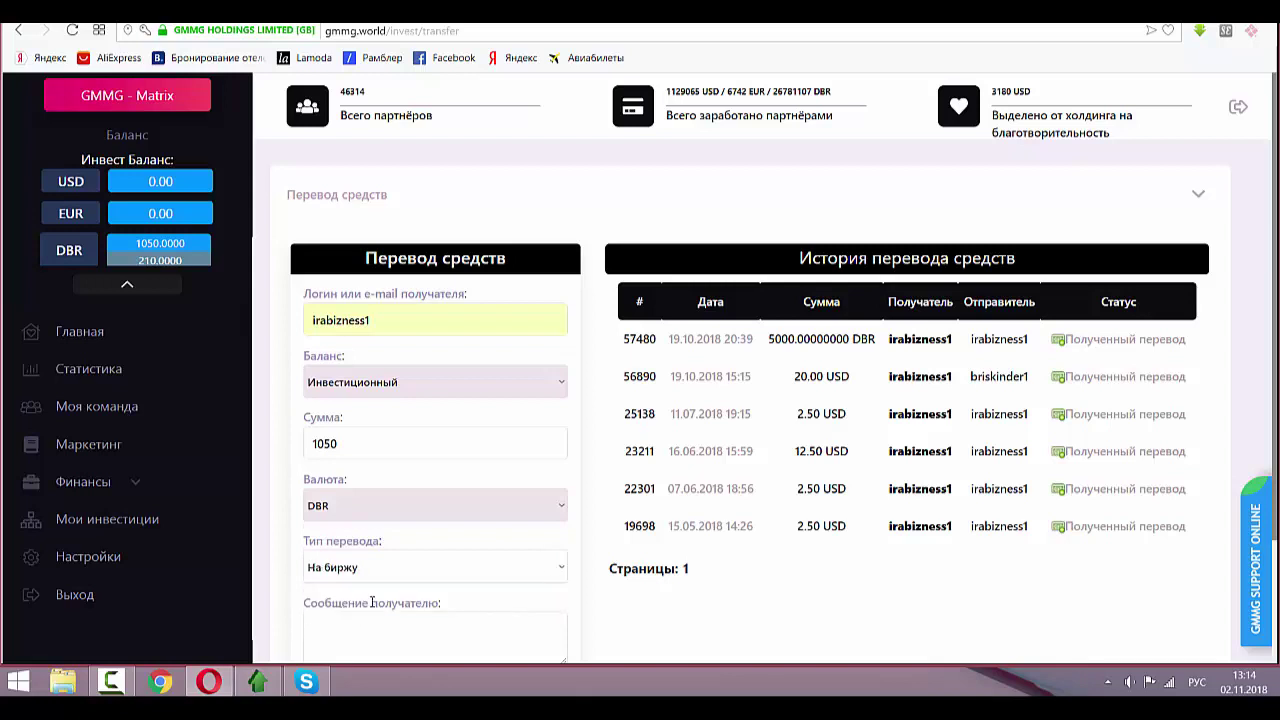
{"action": "scroll", "coordinate": [371, 603], "scroll_direction": "down", "scroll_amount": 2}
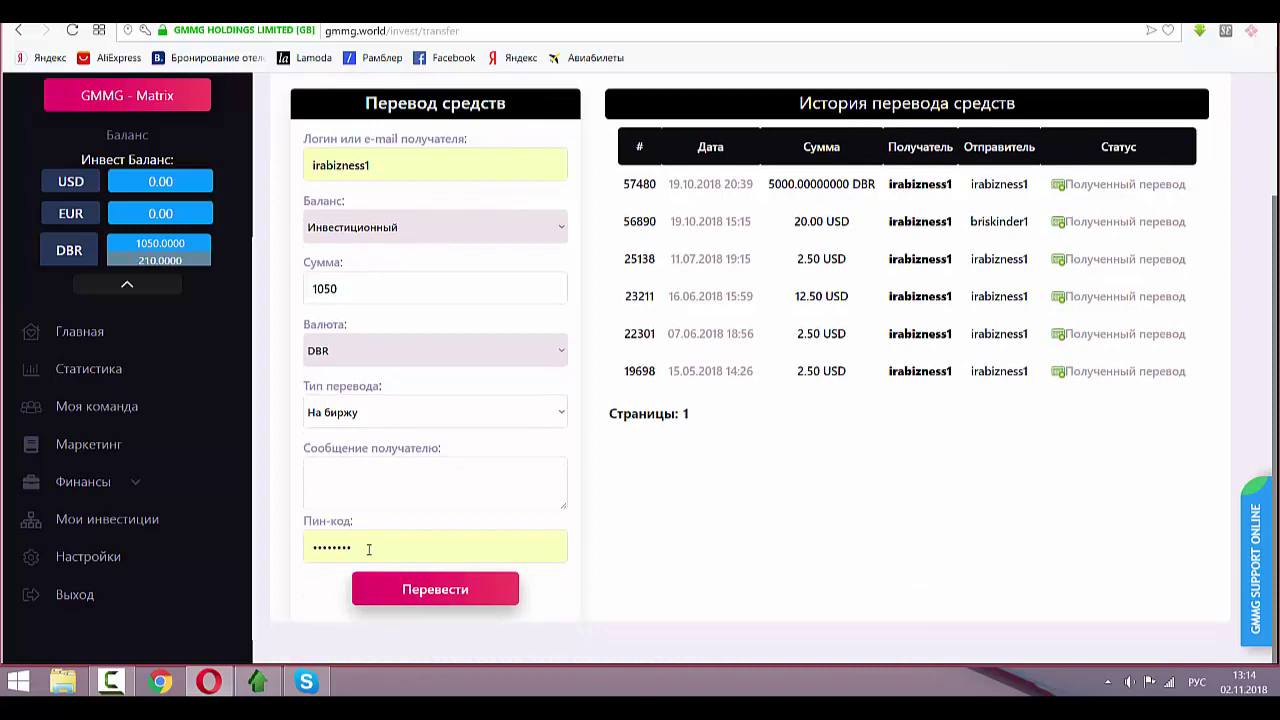
Sign in to the GMMG Exchange at gmmt.world and select the DBR/USD market on its trading floor.
{"action": "key", "text": "Return"}
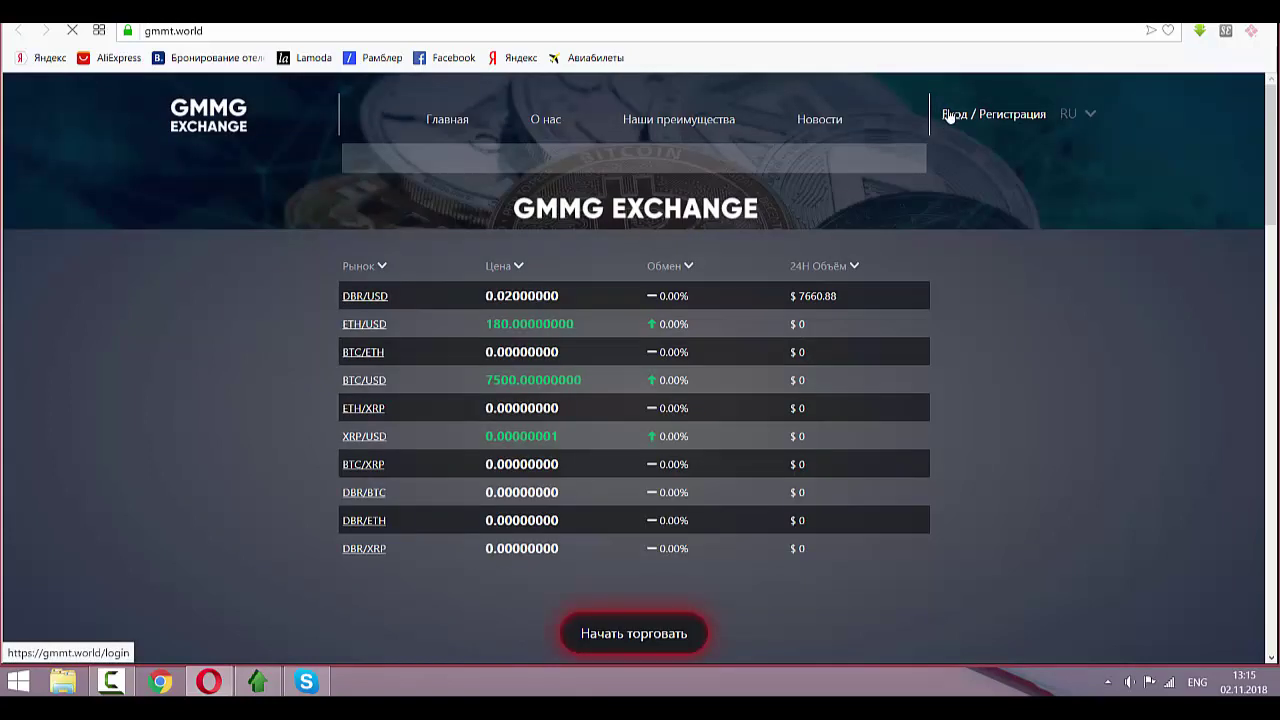
{"action": "left_click", "coordinate": [950, 118]}
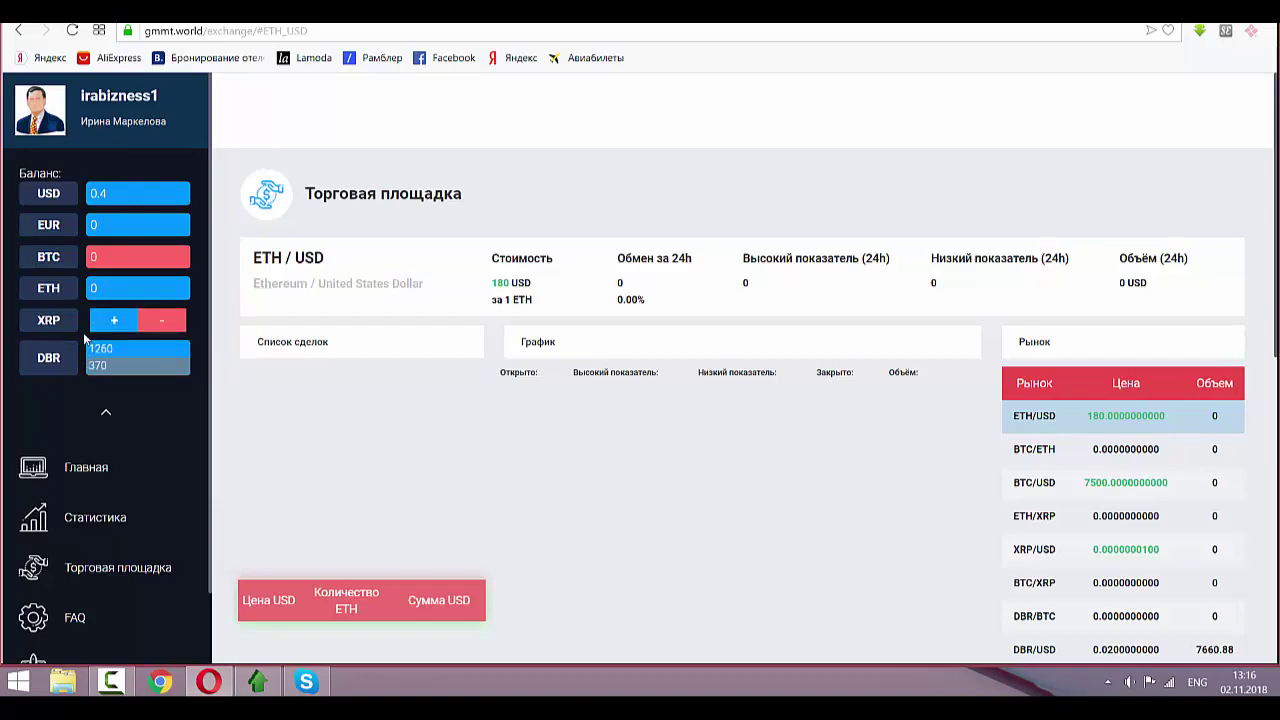
{"action": "scroll", "coordinate": [85, 340], "scroll_direction": "down", "scroll_amount": 2}
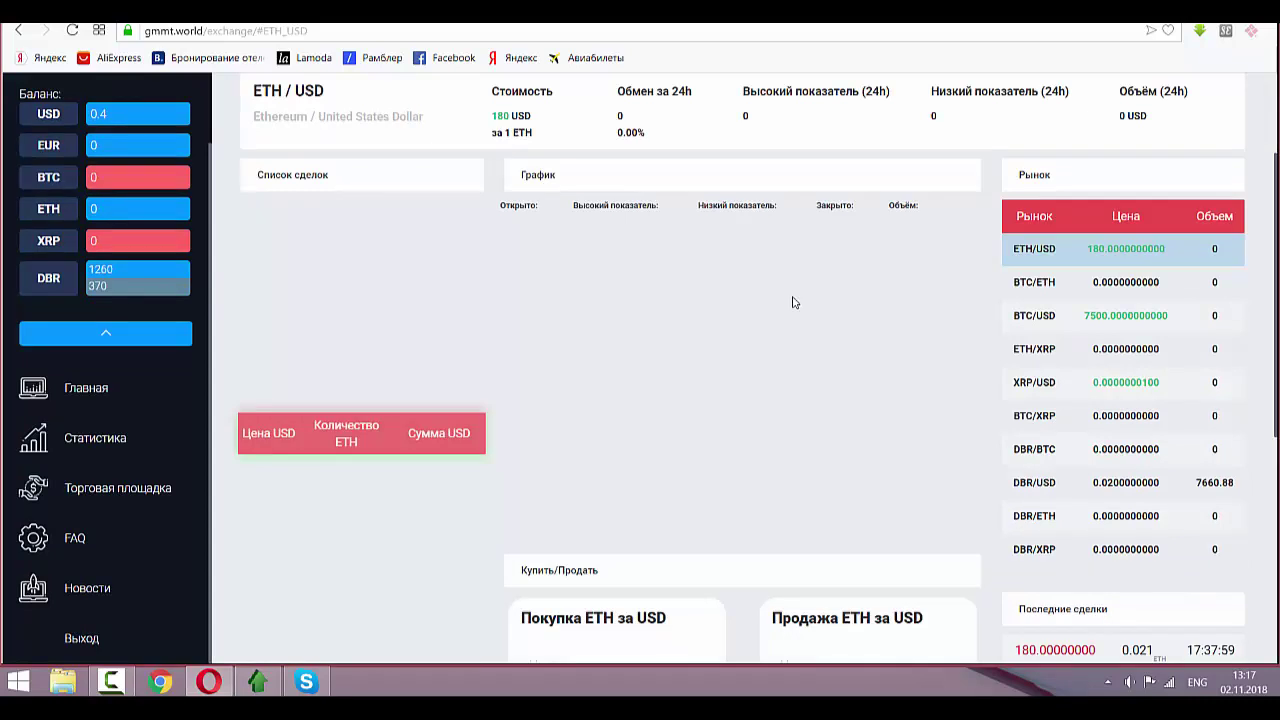
{"action": "left_click", "coordinate": [1010, 482]}
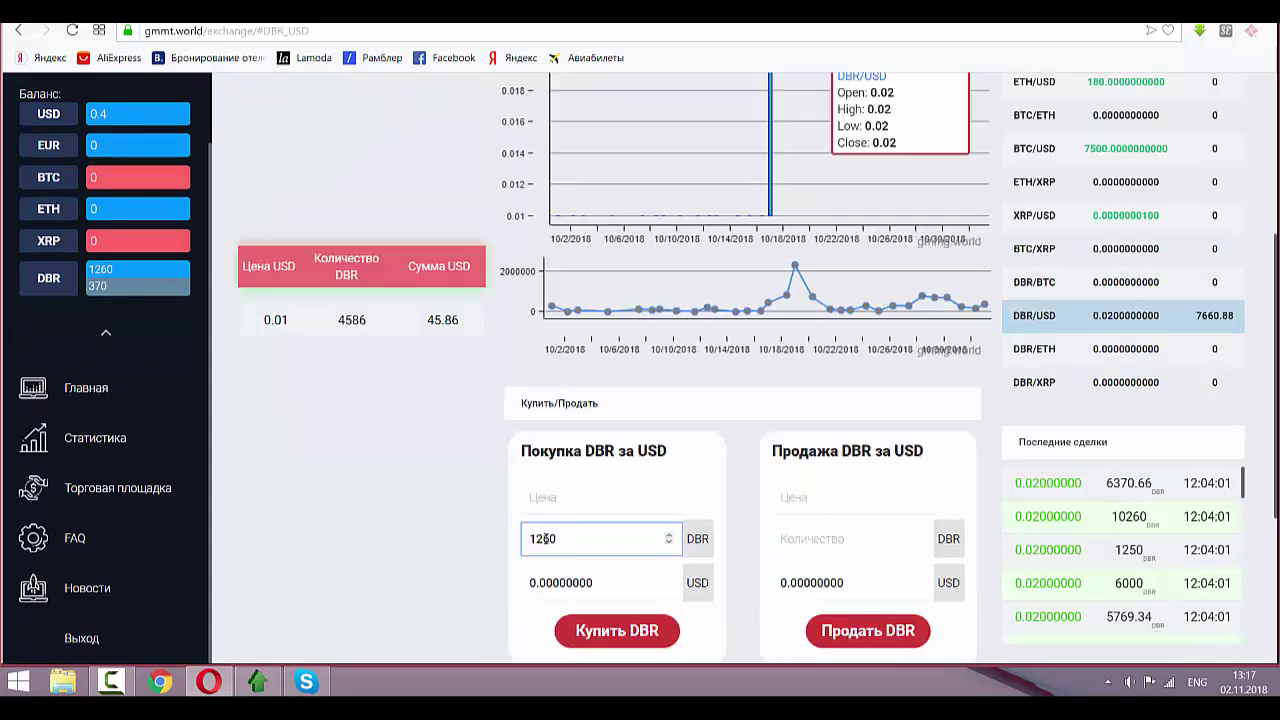
Place an order to sell 1260 DBR for USD at a price of 0.02 and close the notice.
{"action": "left_click", "coordinate": [798, 498]}
{"action": "type", "text": "1260"}
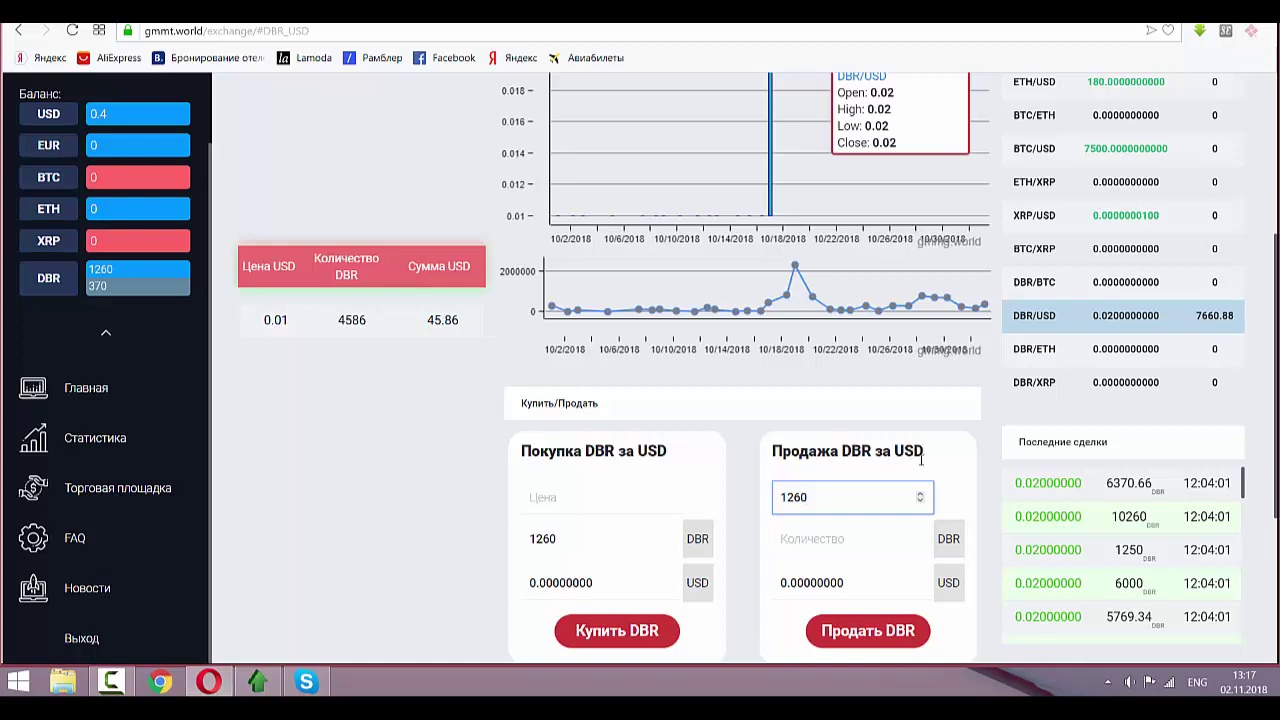
{"action": "left_click", "coordinate": [812, 541]}
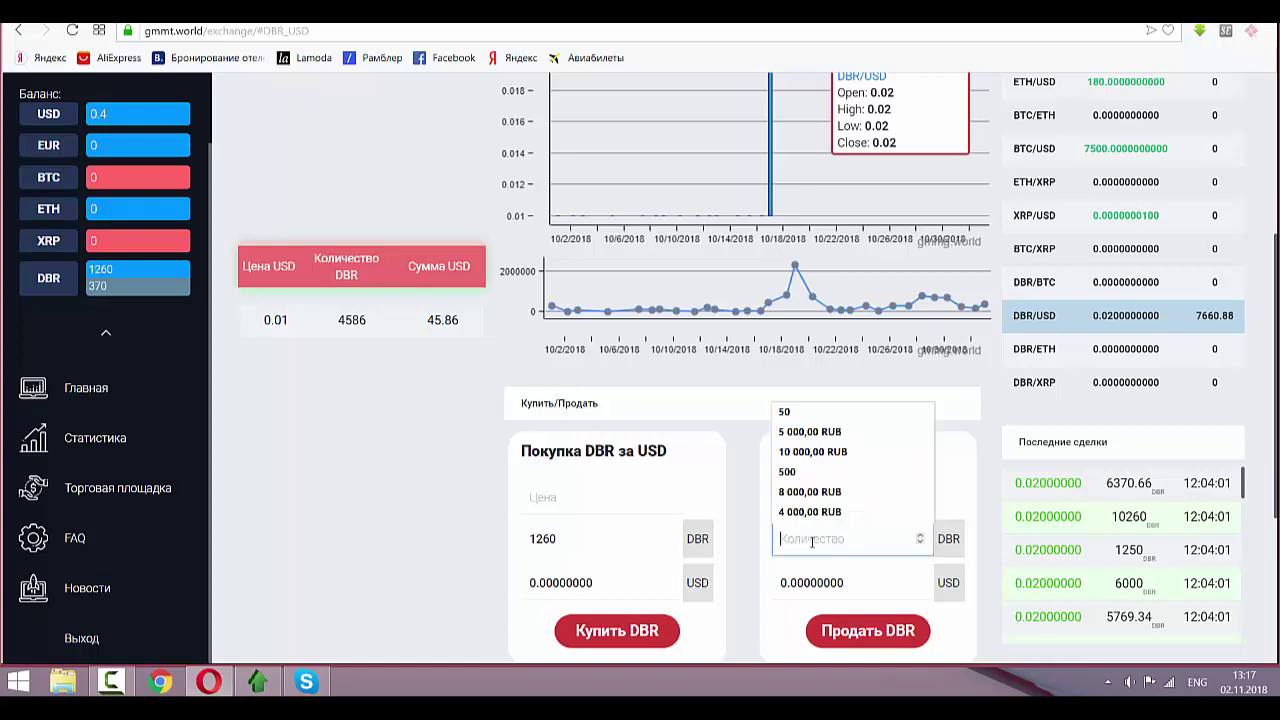
{"action": "type", "text": "1260"}
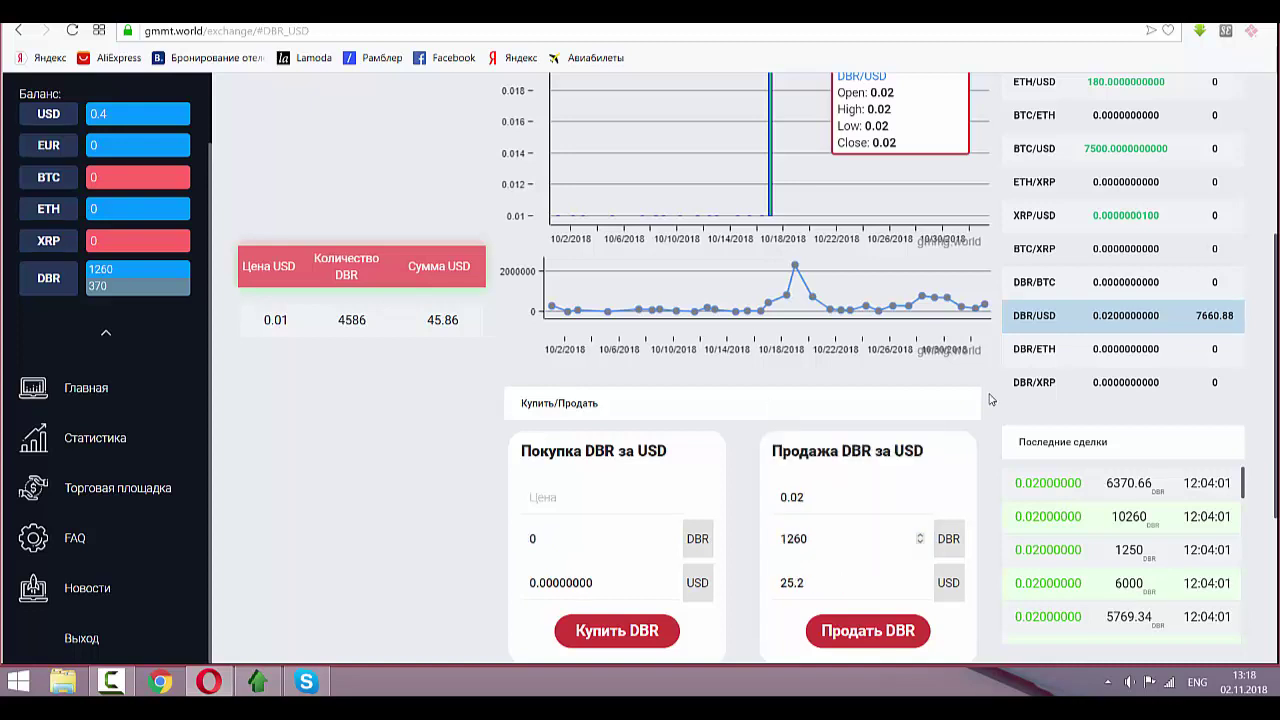
{"action": "left_click", "coordinate": [791, 497]}
{"action": "left_click", "coordinate": [840, 636]}
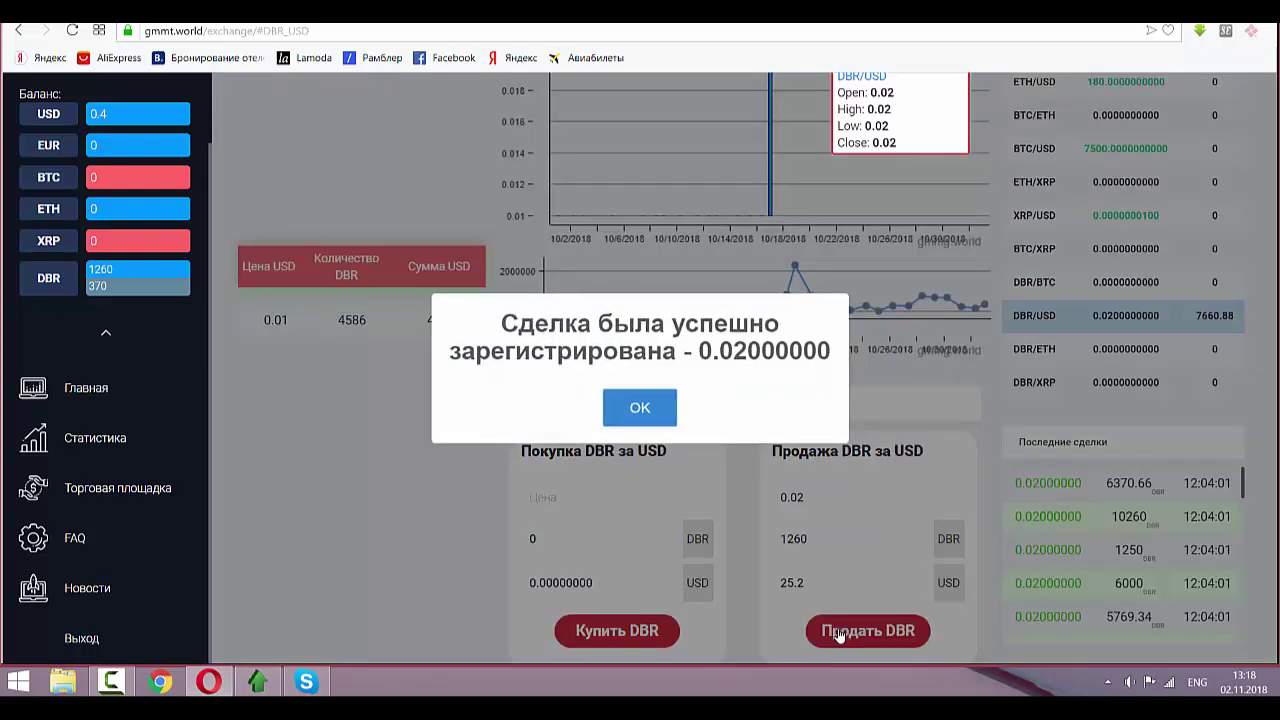
{"action": "left_click", "coordinate": [642, 409]}
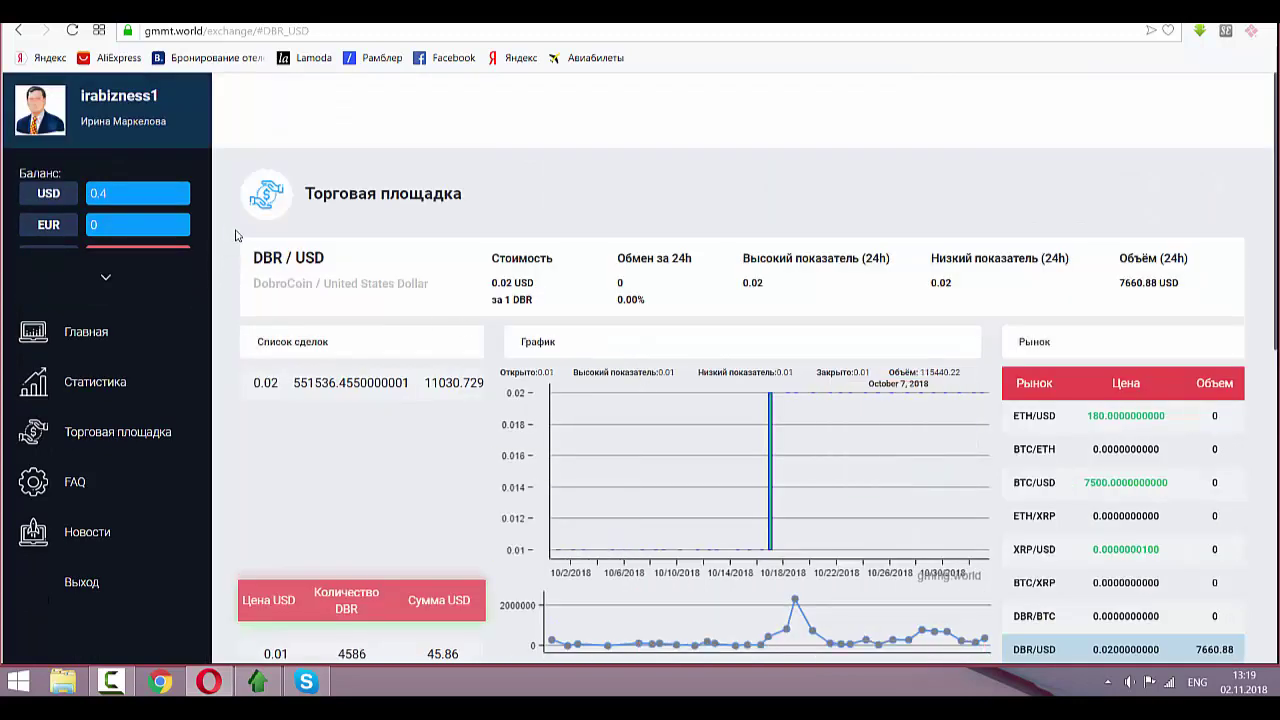
Withdraw 25.6 USD from the exchange balance to Кабинет GMMG Matrix and close the notice.
{"action": "mouse_move", "coordinate": [93, 199]}
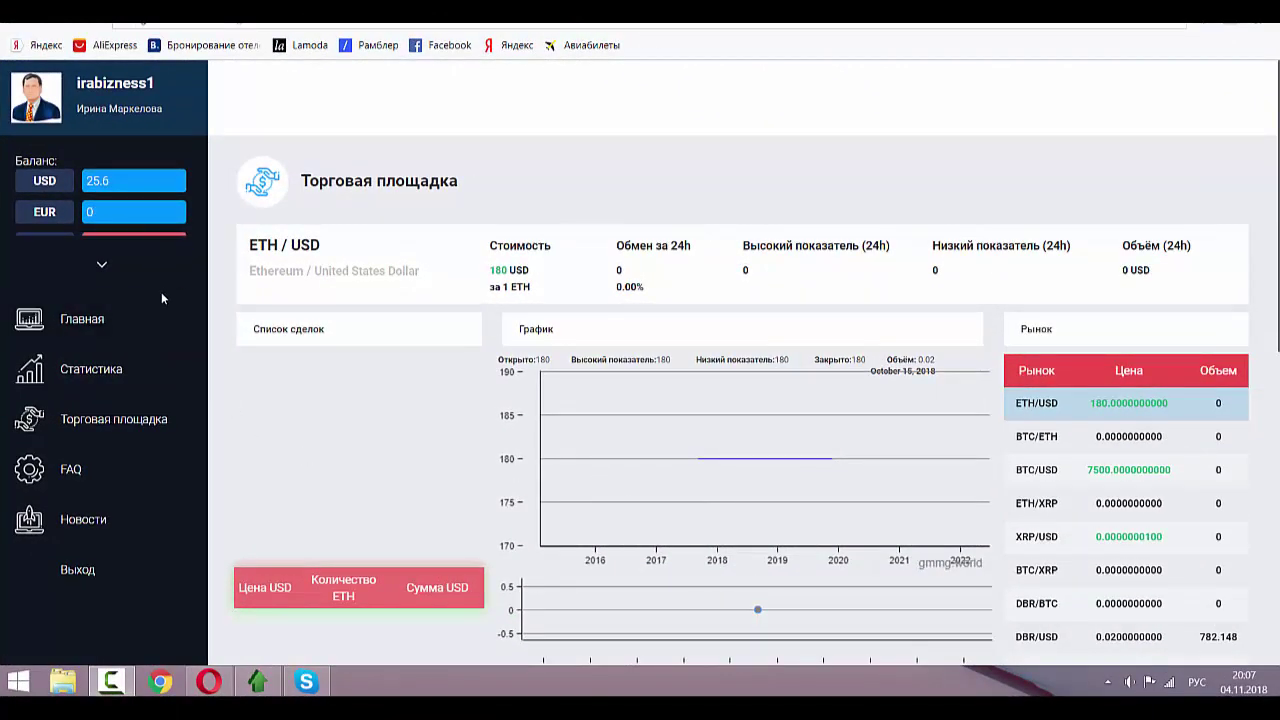
{"action": "left_click", "coordinate": [157, 182]}
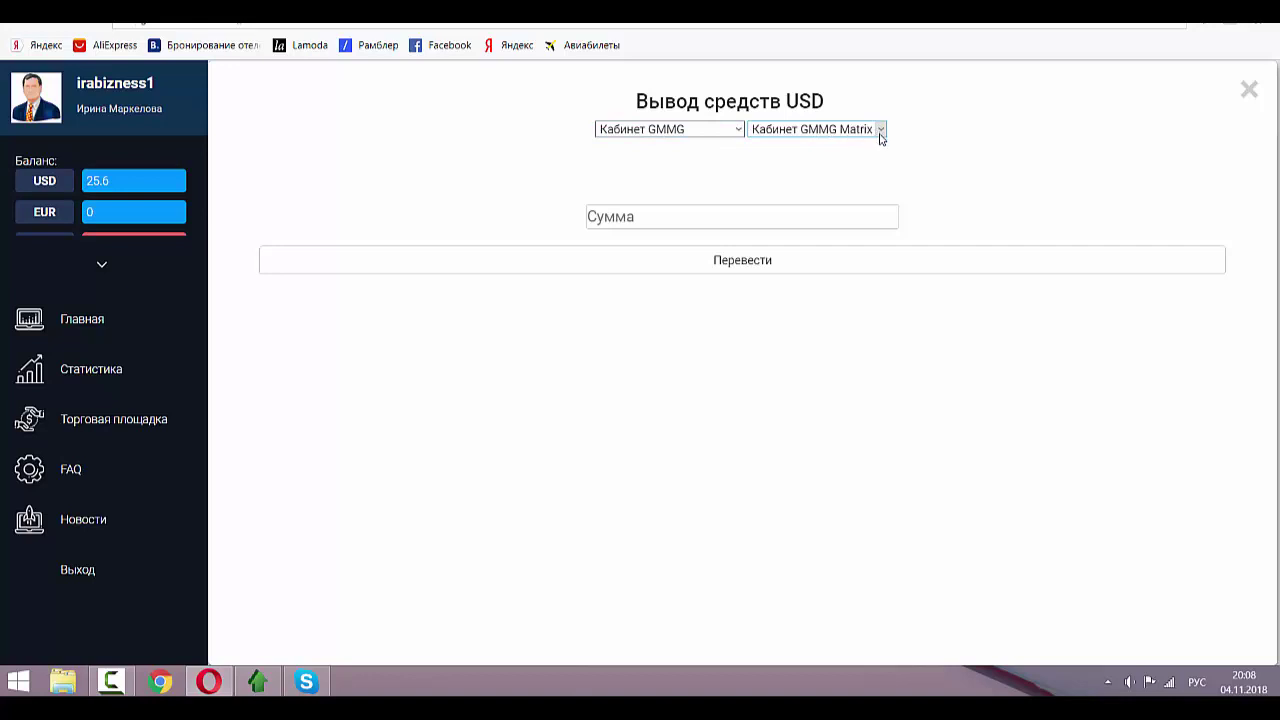
{"action": "left_click", "coordinate": [614, 217]}
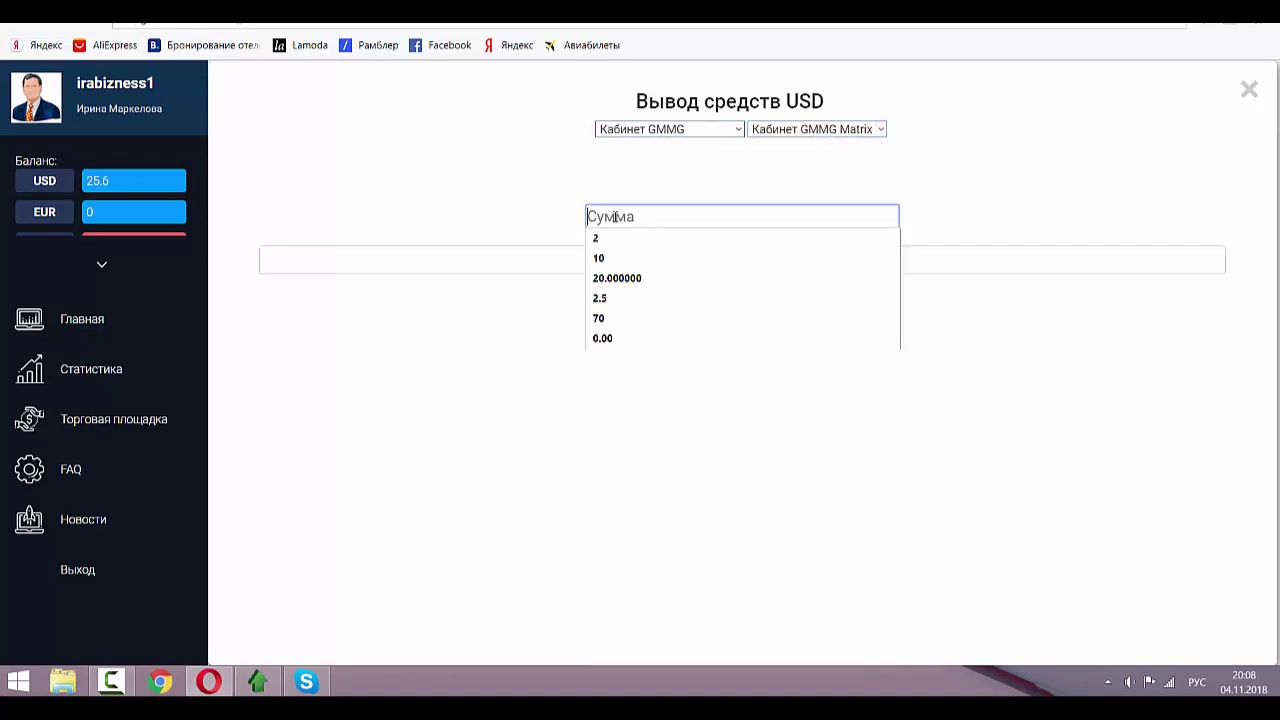
{"action": "type", "text": "25.6"}
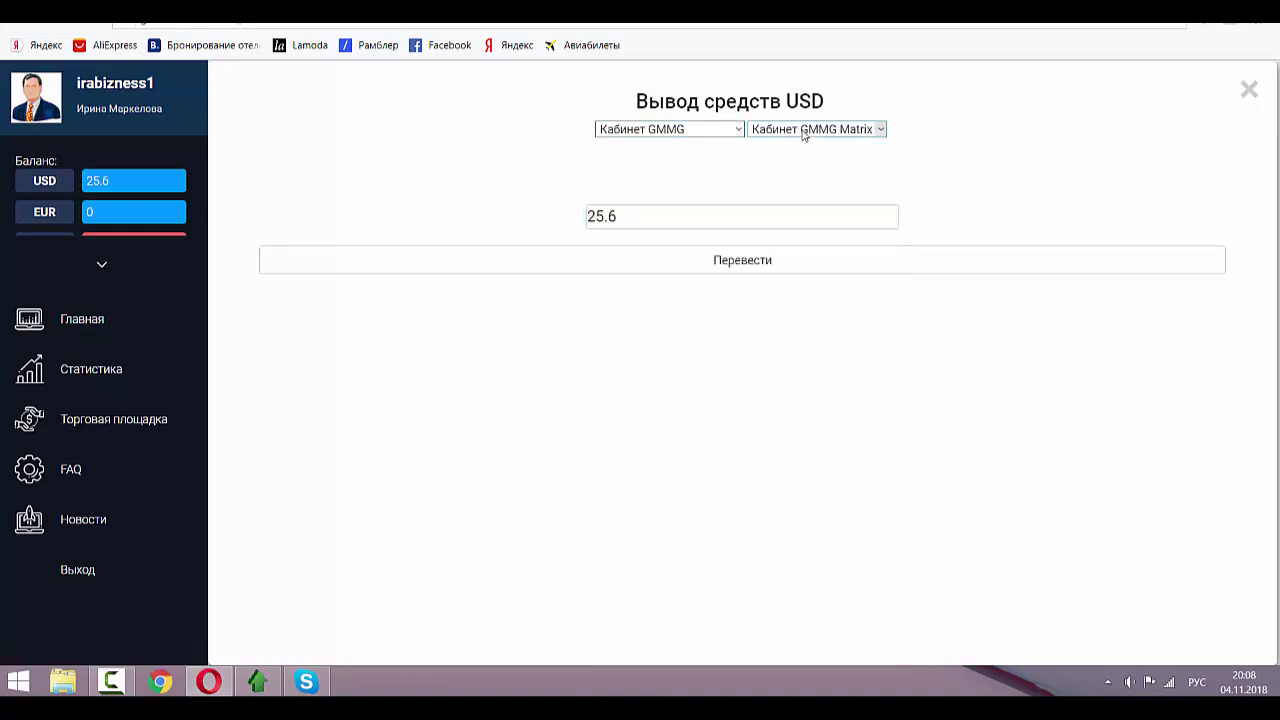
{"action": "left_click", "coordinate": [766, 264]}
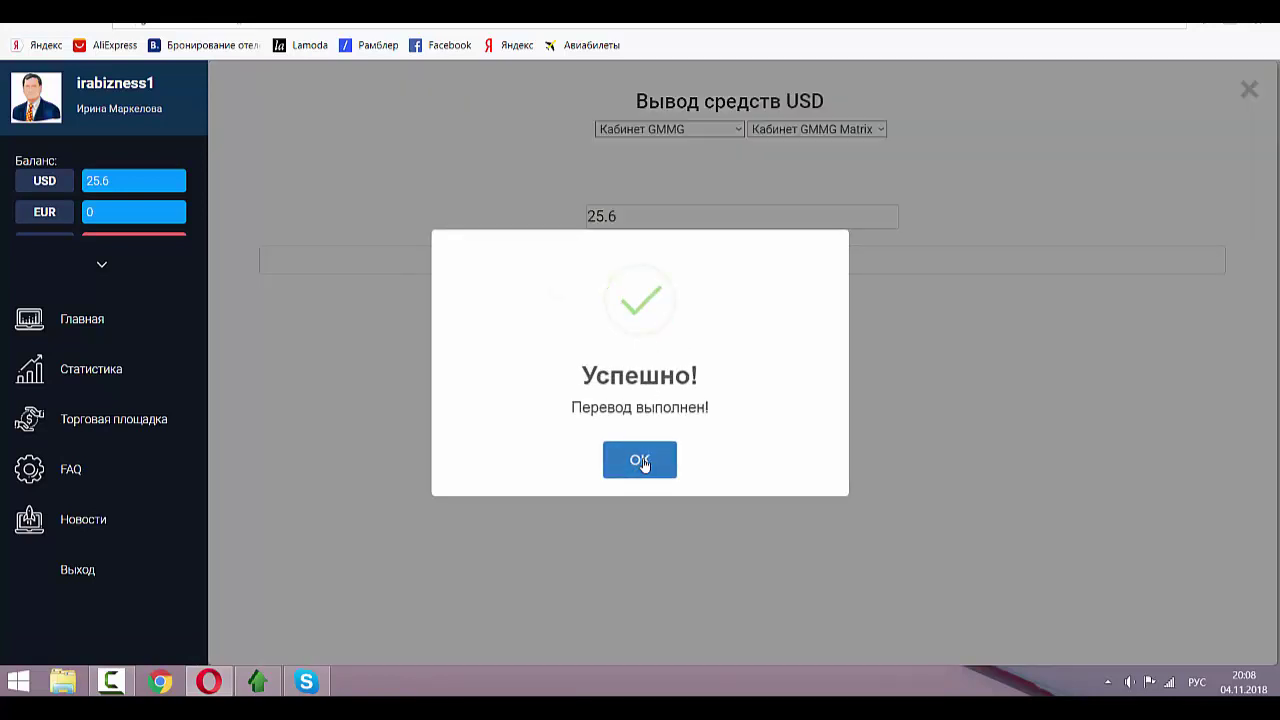
{"action": "left_click", "coordinate": [643, 463]}
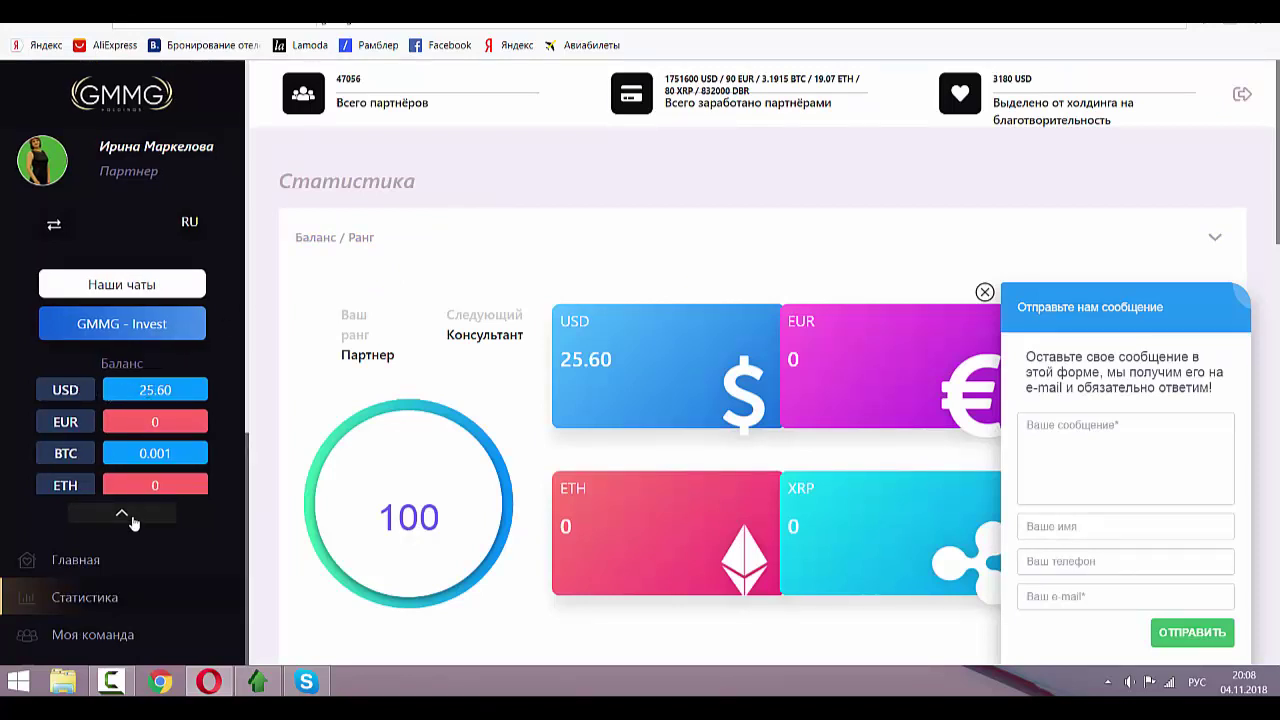
Open the funds withdrawal form in the GMMG Matrix cabinet and choose AdvancedCash as the payment system.
{"action": "scroll", "coordinate": [125, 530], "scroll_direction": "down", "scroll_amount": 3}
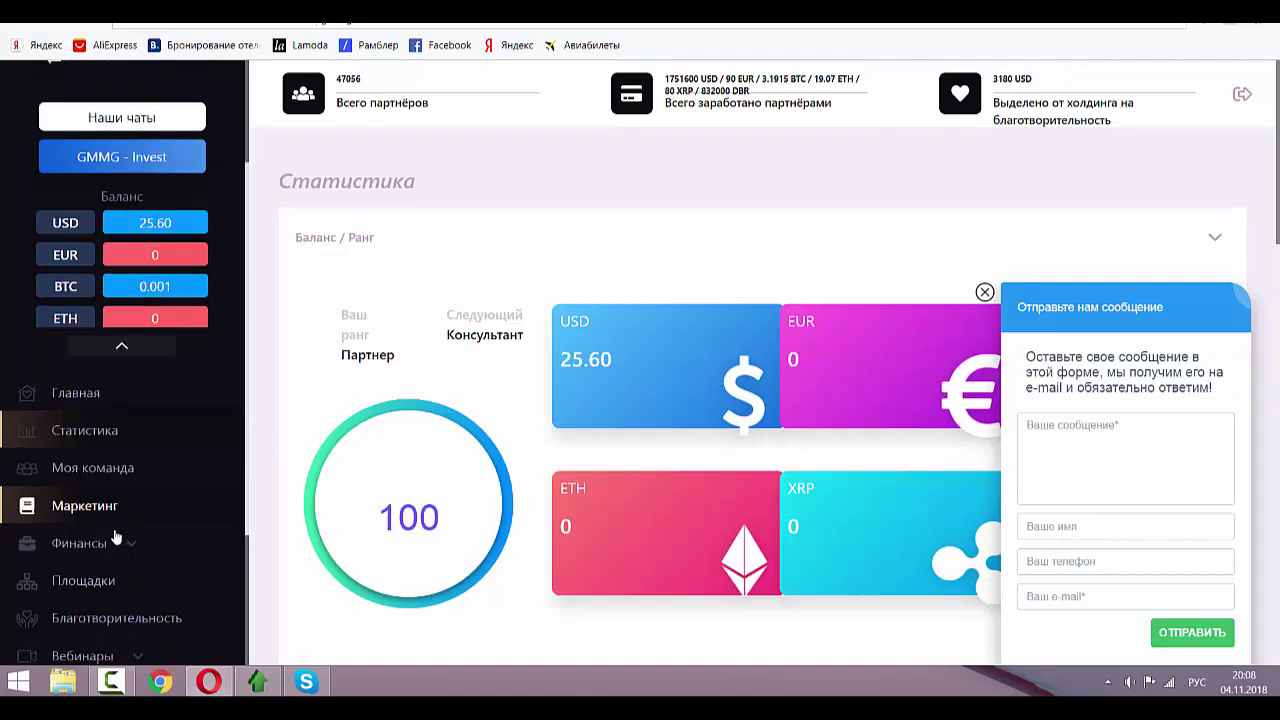
{"action": "left_click", "coordinate": [100, 540]}
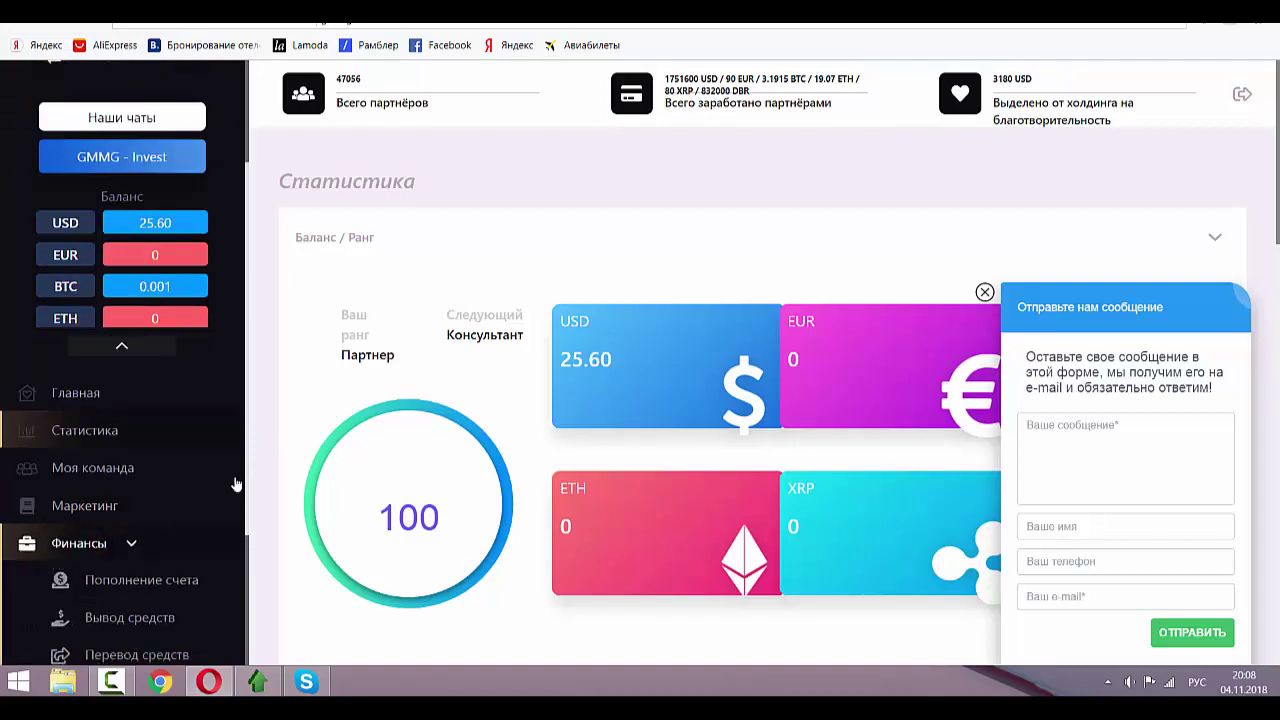
{"action": "left_click", "coordinate": [130, 618]}
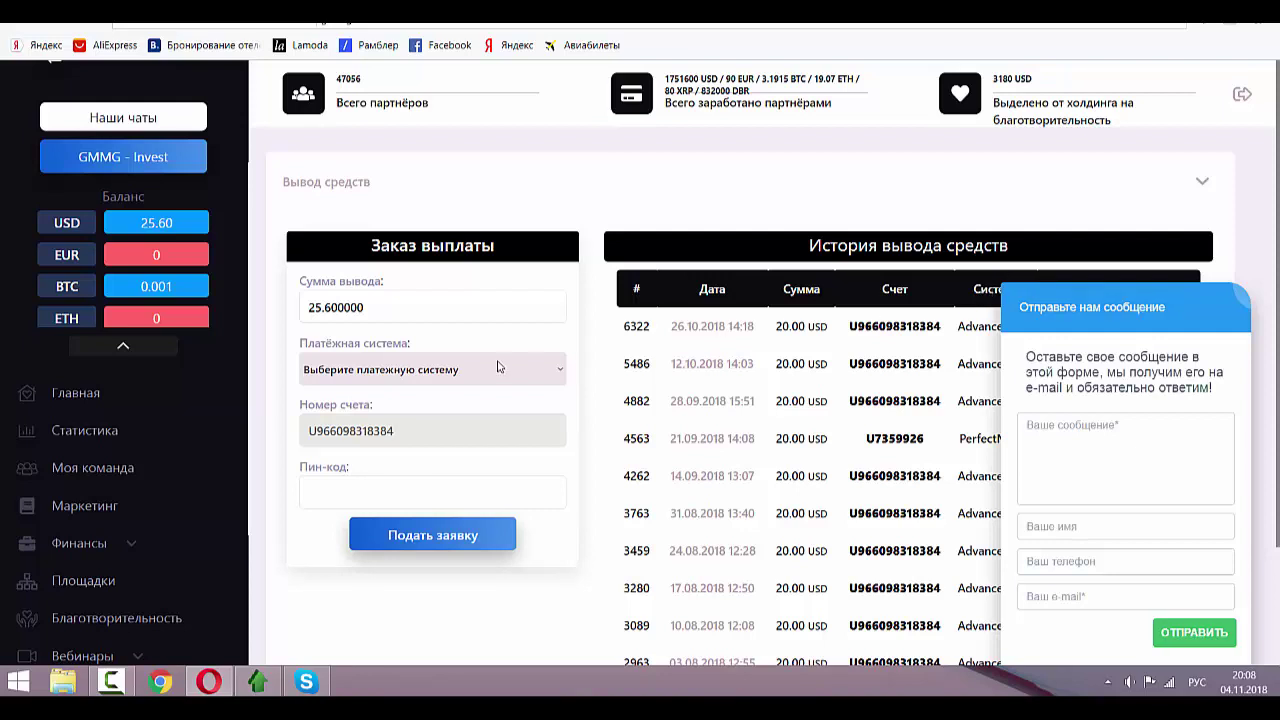
{"action": "left_click", "coordinate": [555, 372]}
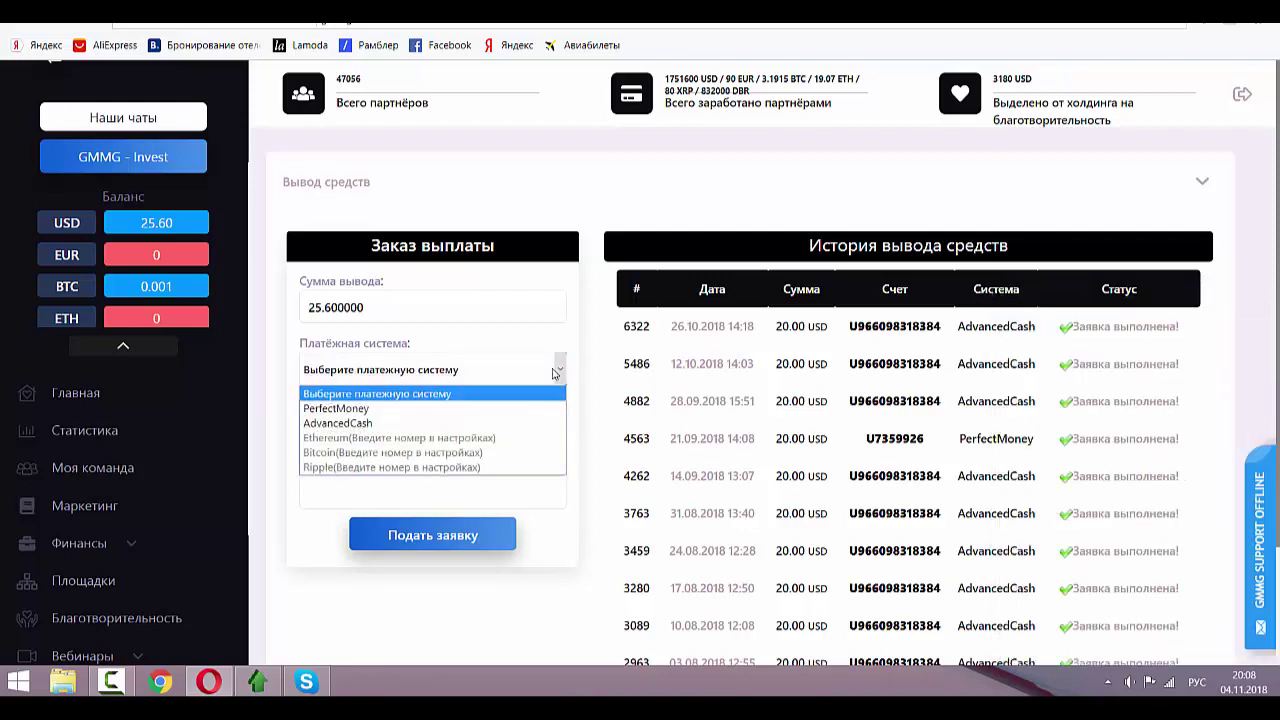
{"action": "left_click", "coordinate": [371, 424]}
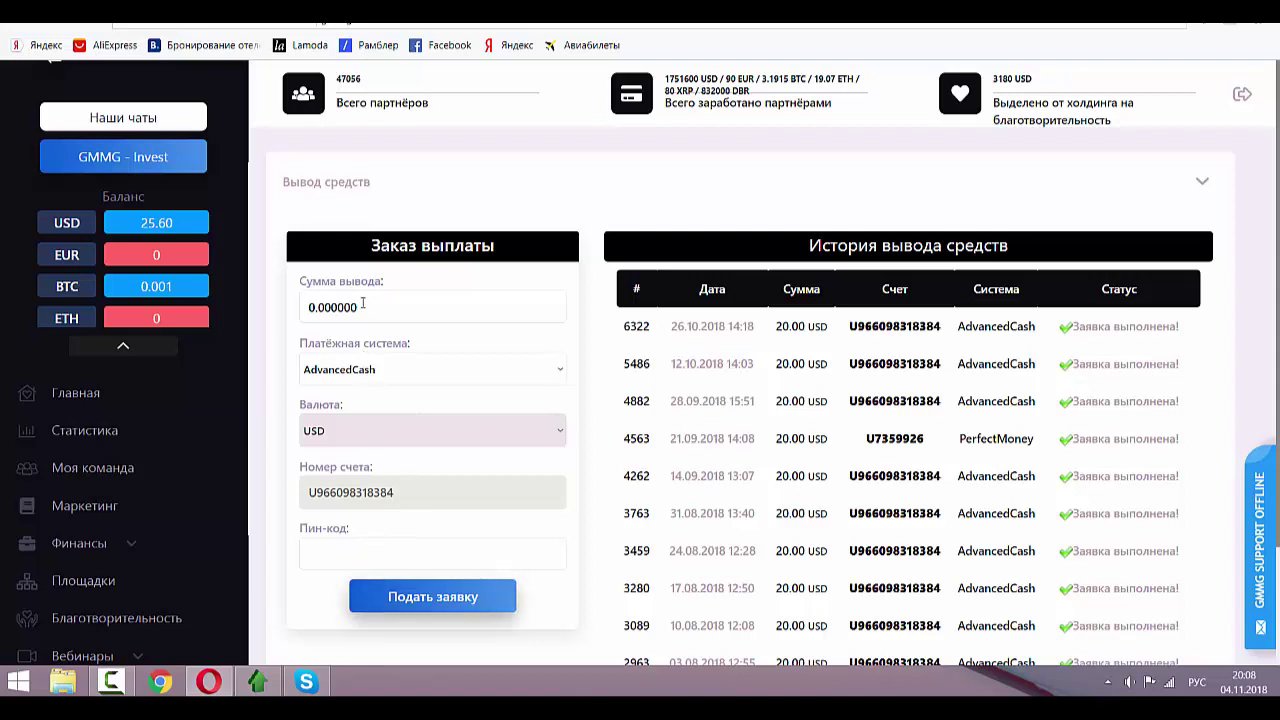
Set the withdrawal amount to 25.6 USD and submit the payout request.
{"action": "left_click_drag", "start_coordinate": [363, 304], "coordinate": [298, 309]}
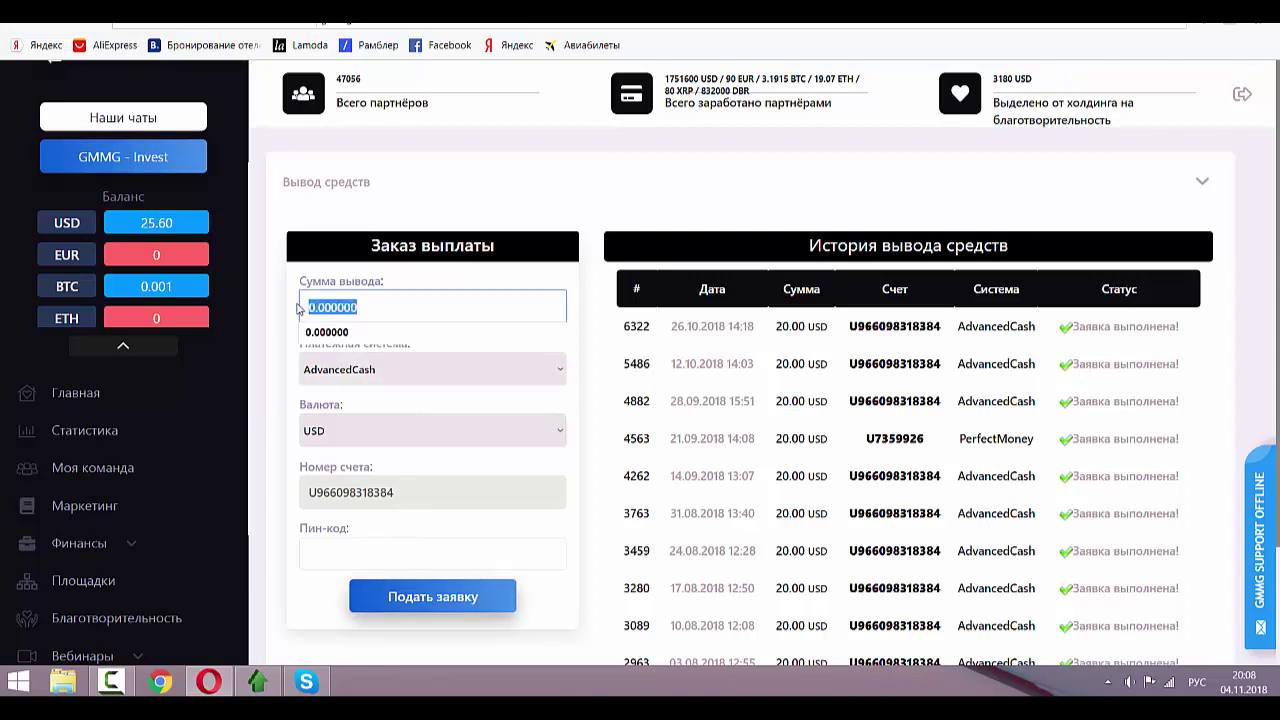
{"action": "type", "text": "25ю"}
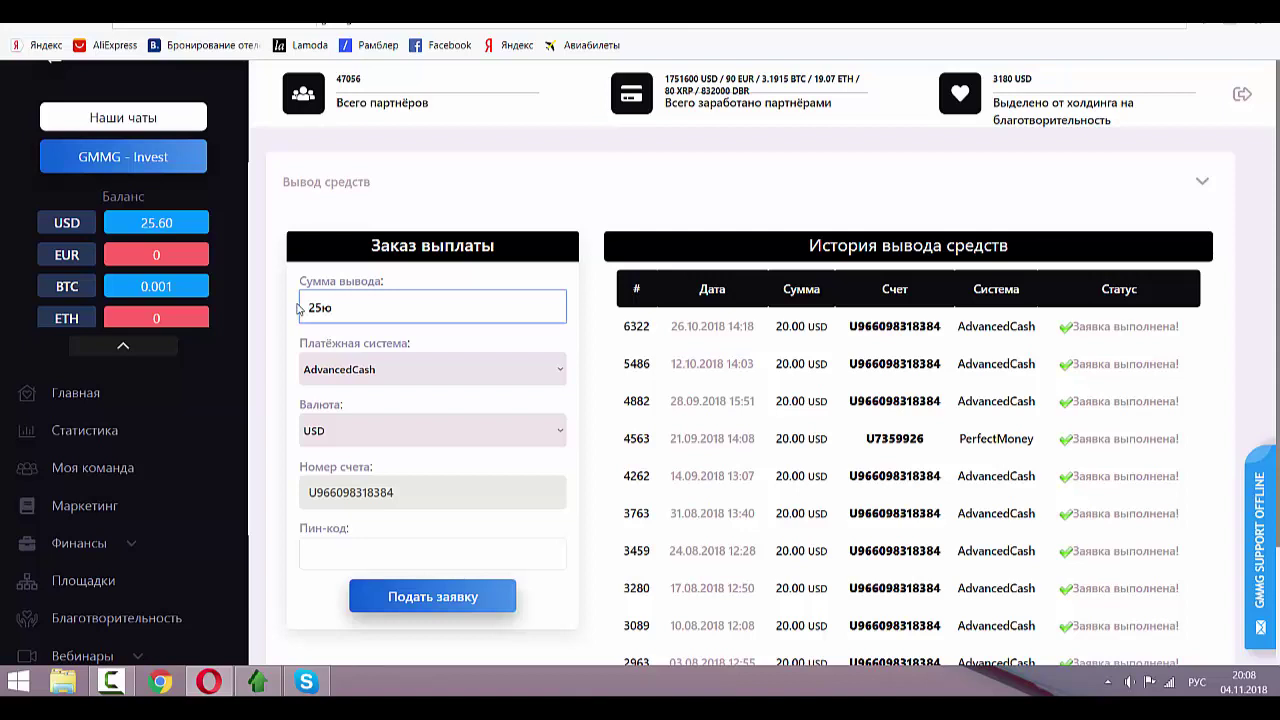
{"action": "key", "text": "BackSpace"}
{"action": "type", "text": ".6"}
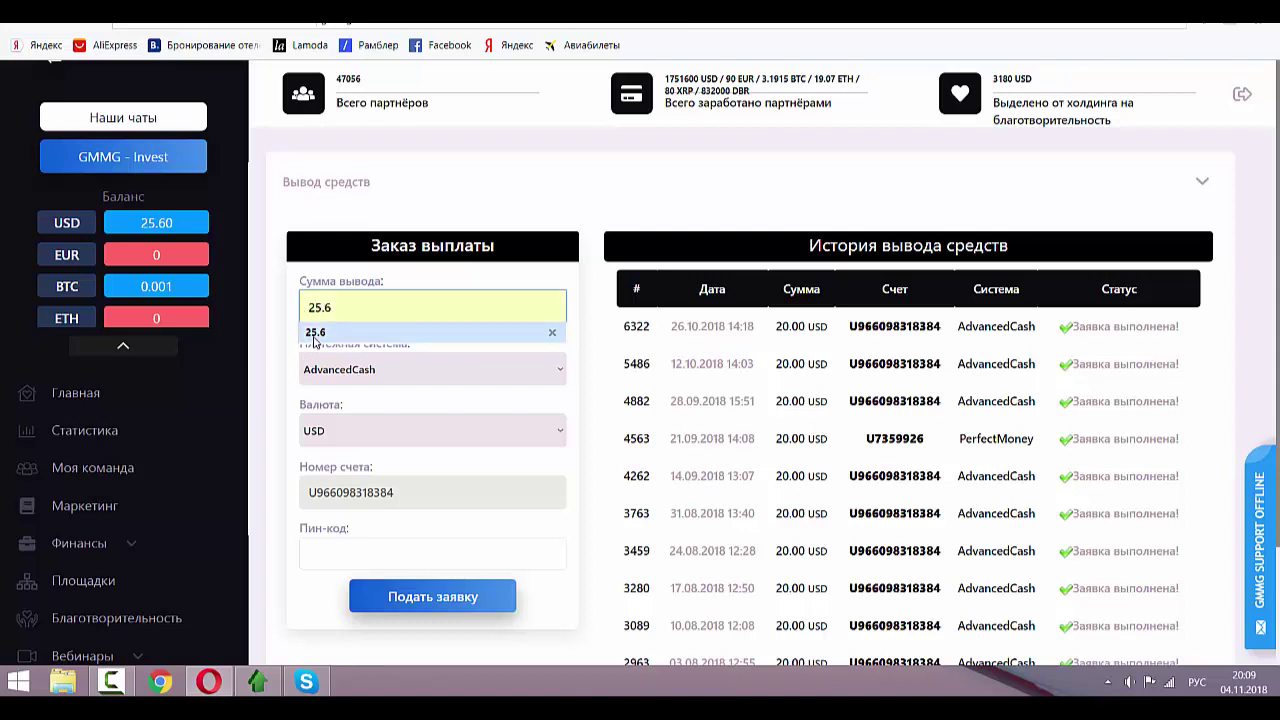
{"action": "left_click", "coordinate": [316, 340]}
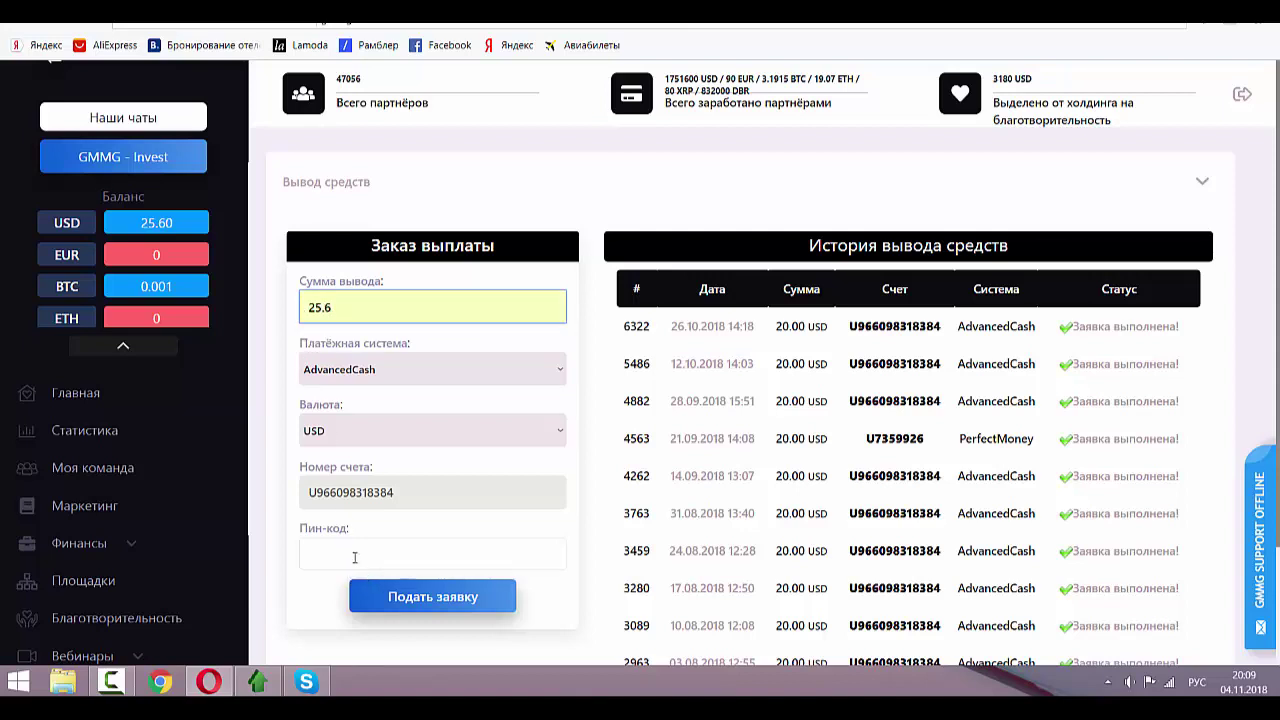
{"action": "key", "text": "Return"}
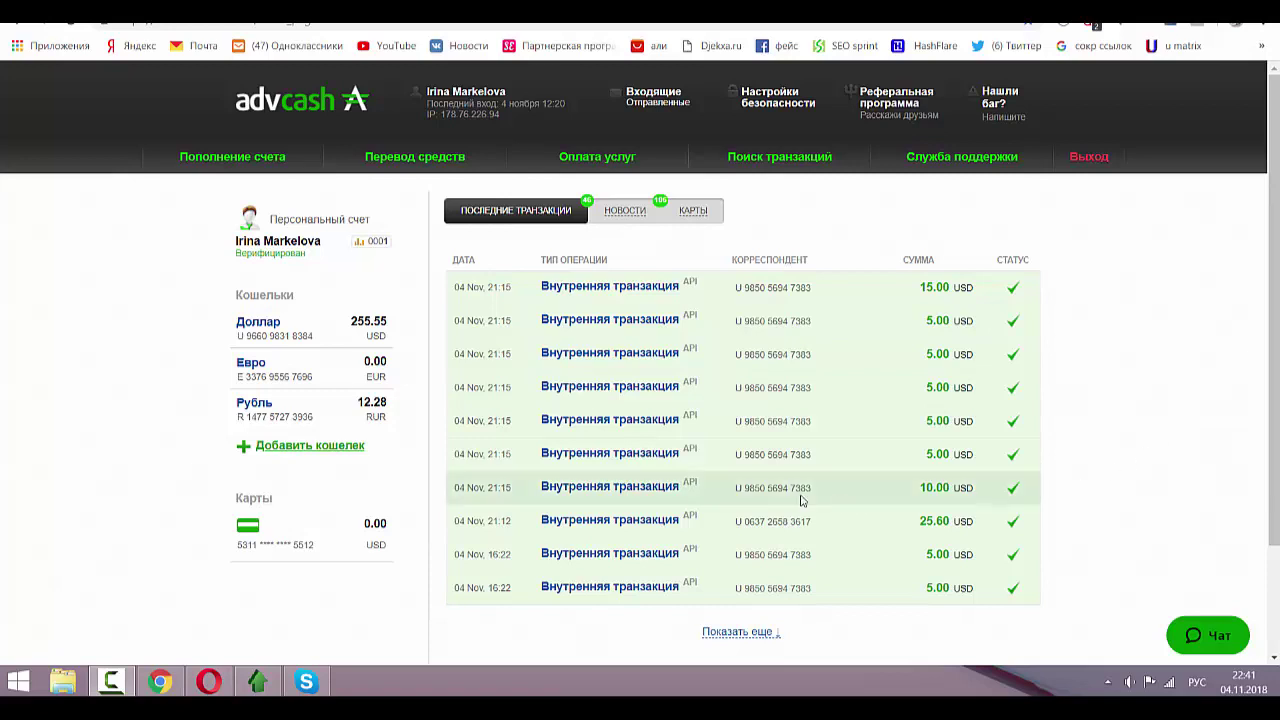
Check the details of the 25.60 USD incoming transaction in the AdvCash account, then close them.
{"action": "left_click", "coordinate": [650, 522]}
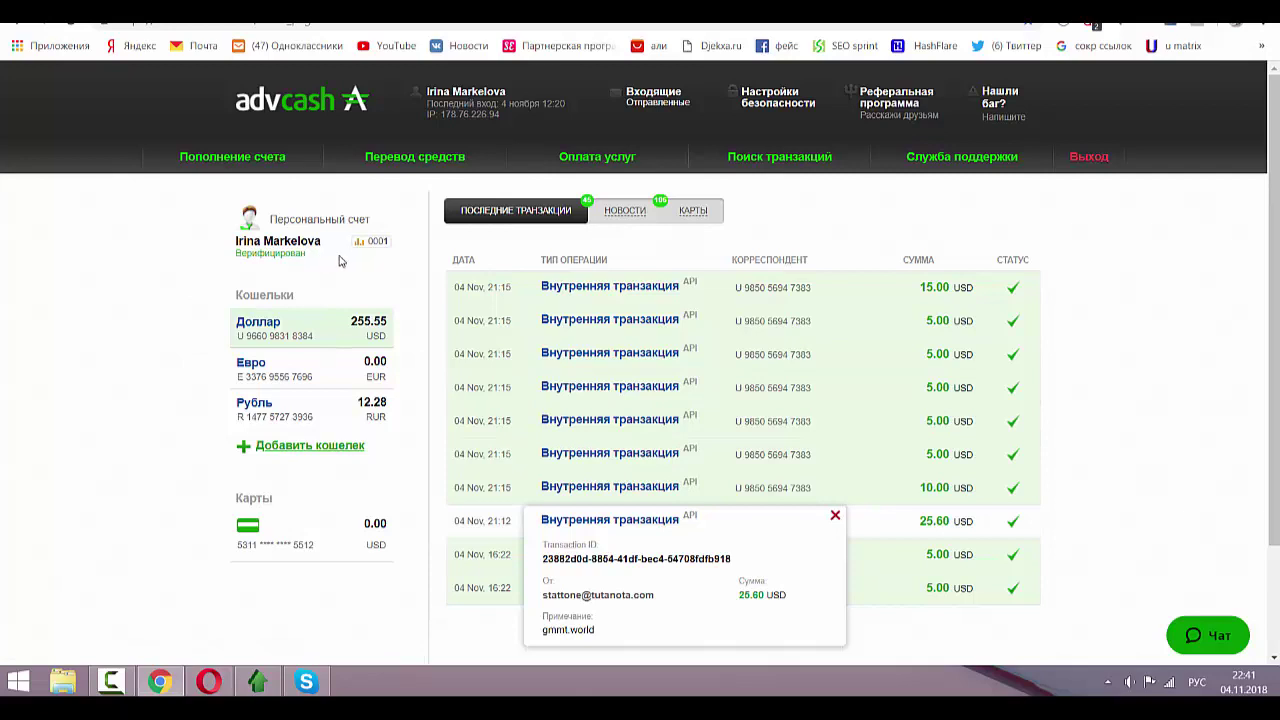
{"action": "left_click", "coordinate": [835, 515]}
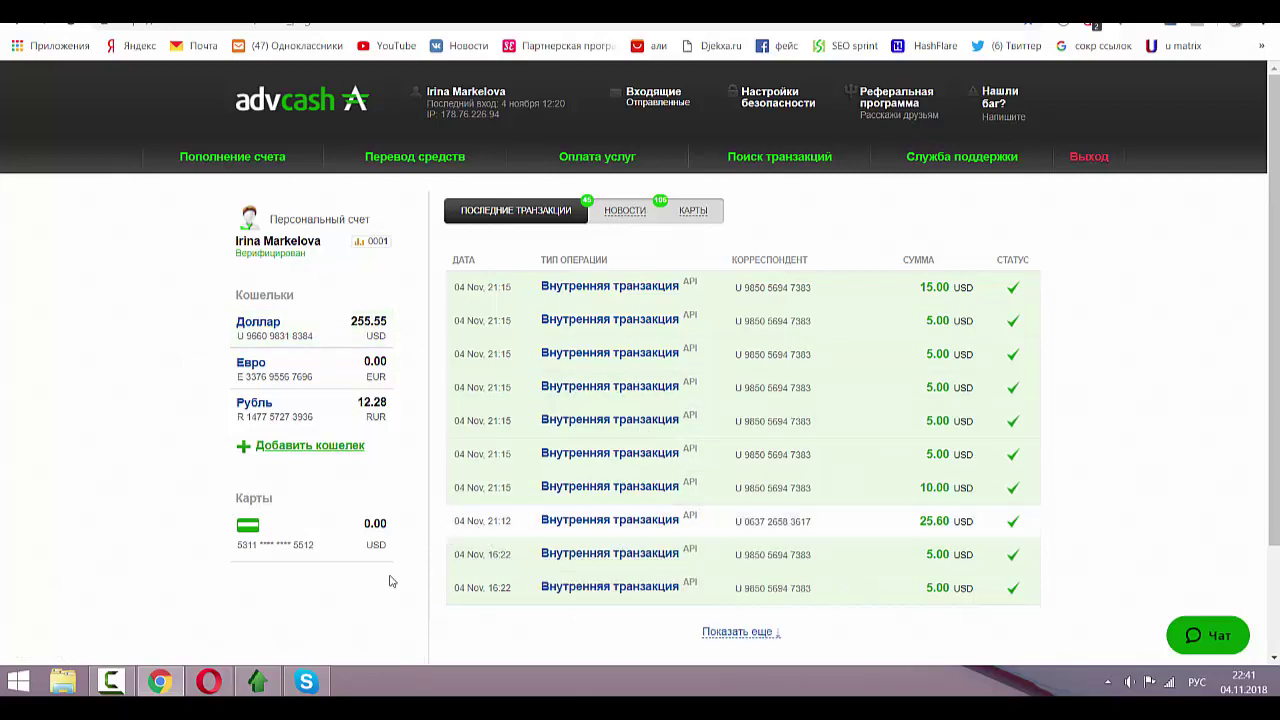